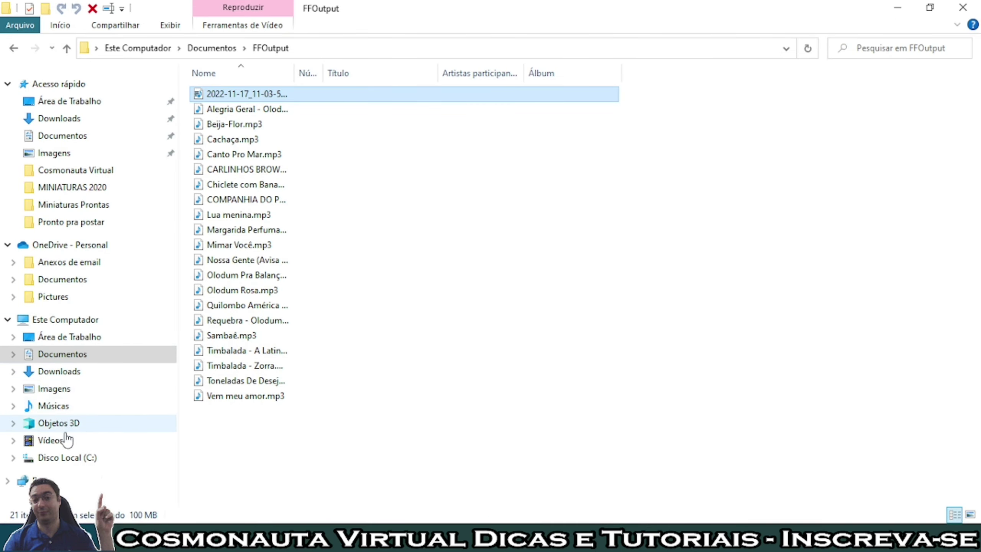
# Step: Import Campo - 86697.mp4 from the Pixabay folder inside Vídeos into the Kdenlive project bin
pyautogui.click(62, 440)
pyautogui.doubleClick(603, 113)
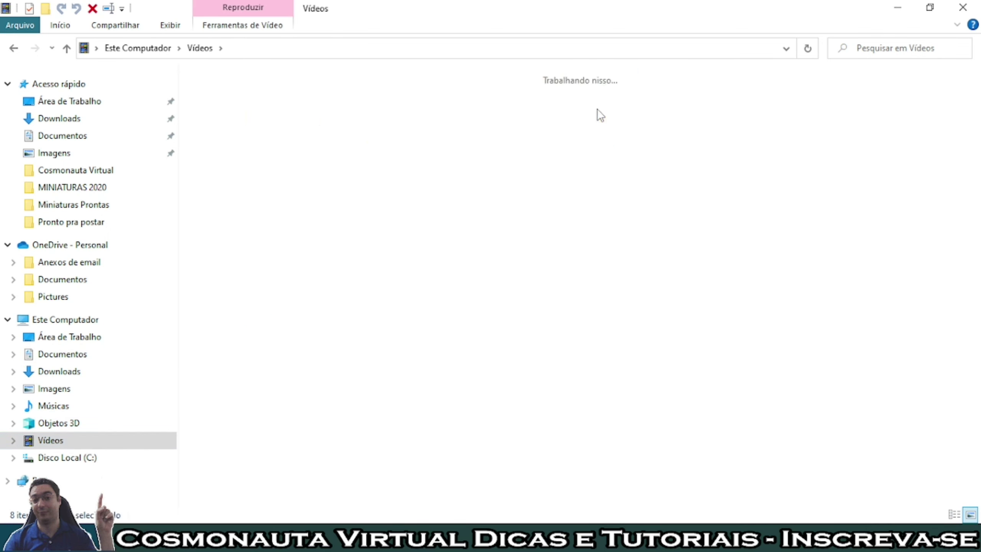
pyautogui.click(769, 126)
pyautogui.doubleClick(769, 126)
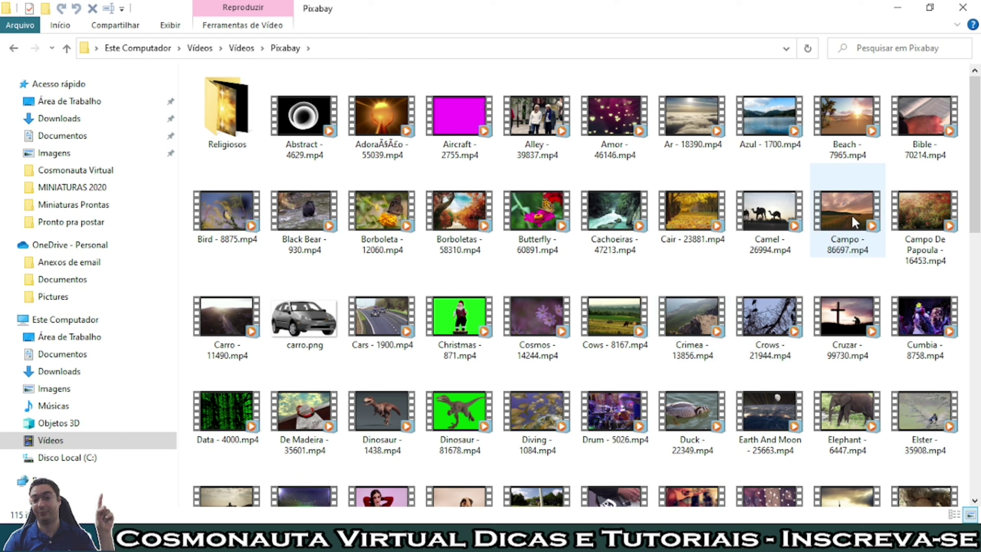
pyautogui.moveTo(850, 216); pyautogui.dragTo(110, 191)
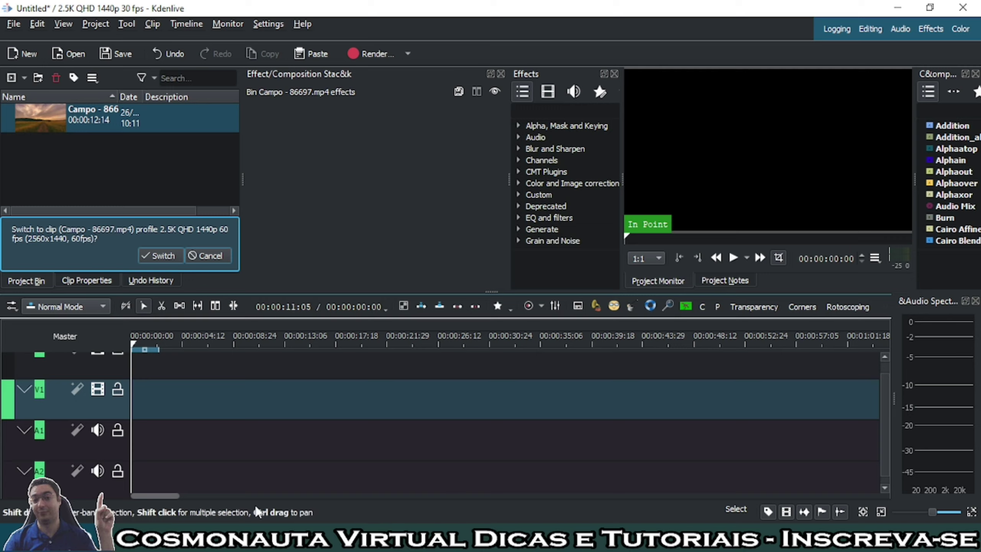
# Step: Import 2022-11-17_11-03-56.mp4 from the FFOutput folder under Documents into the Kdenlive project bin
pyautogui.hotkey('alt', 'Tab')
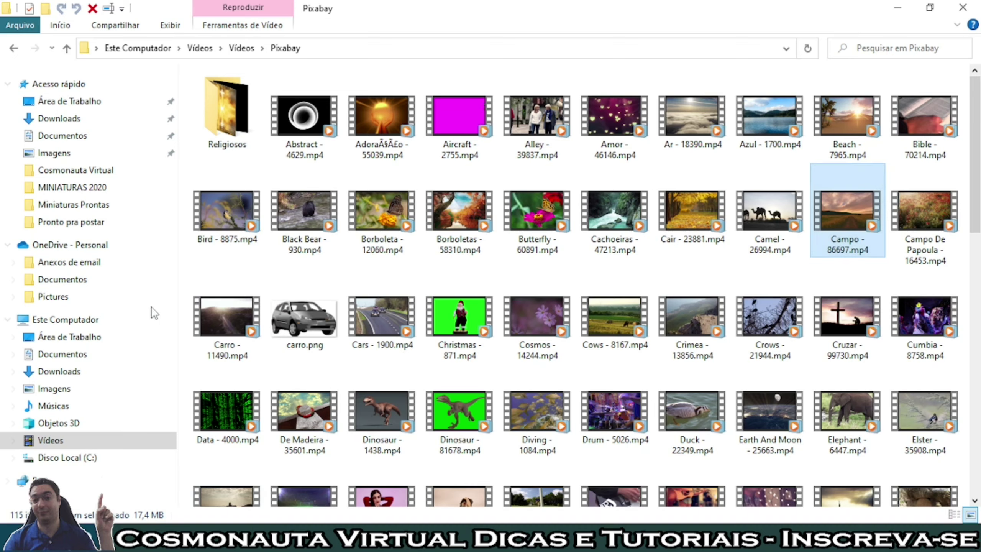
pyautogui.click(63, 353)
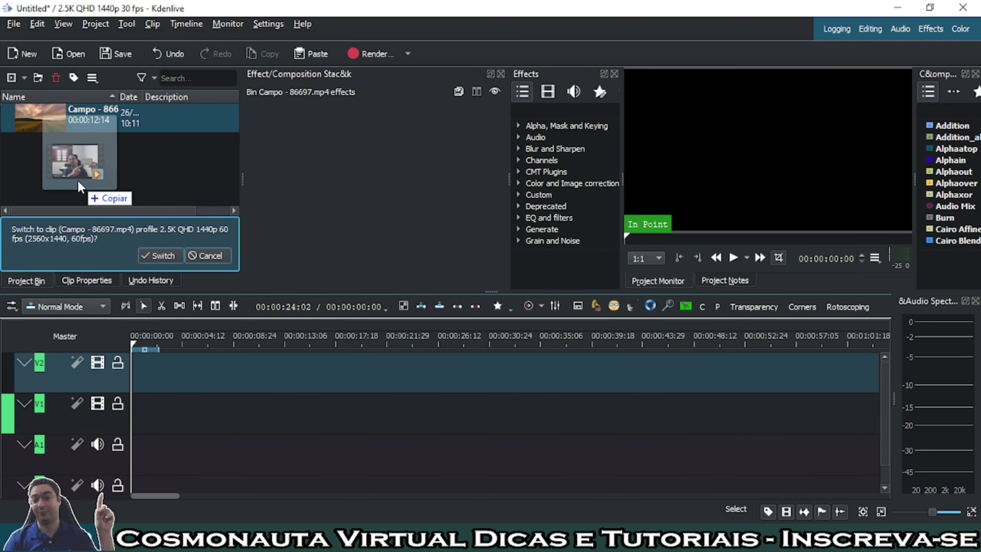
pyautogui.moveTo(78, 180); pyautogui.dragTo(64, 179)
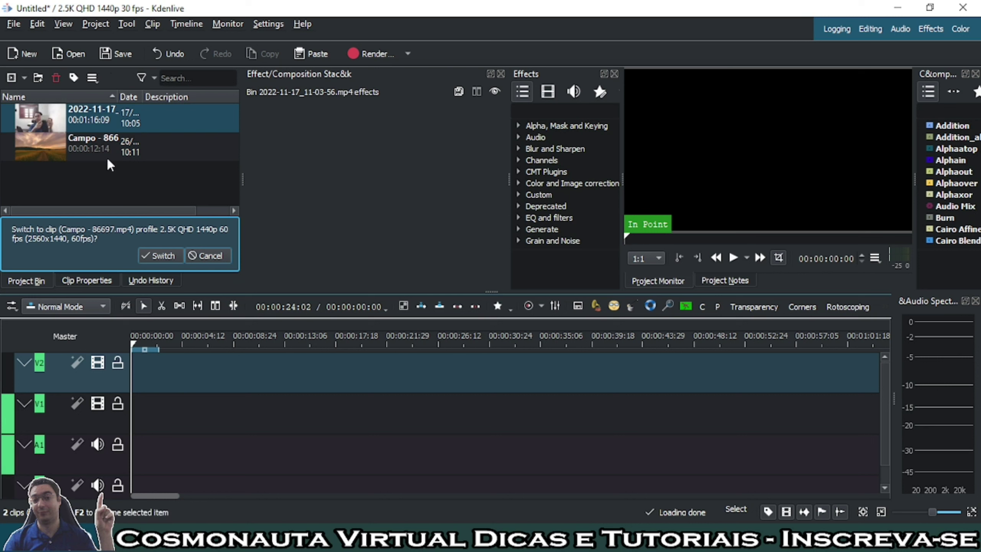
# Step: Place the Campo clip at the start of track V1 and the 2022-11-17_11-03-56.mp4 clip at the start of V2
pyautogui.moveTo(38, 149); pyautogui.dragTo(135, 444)
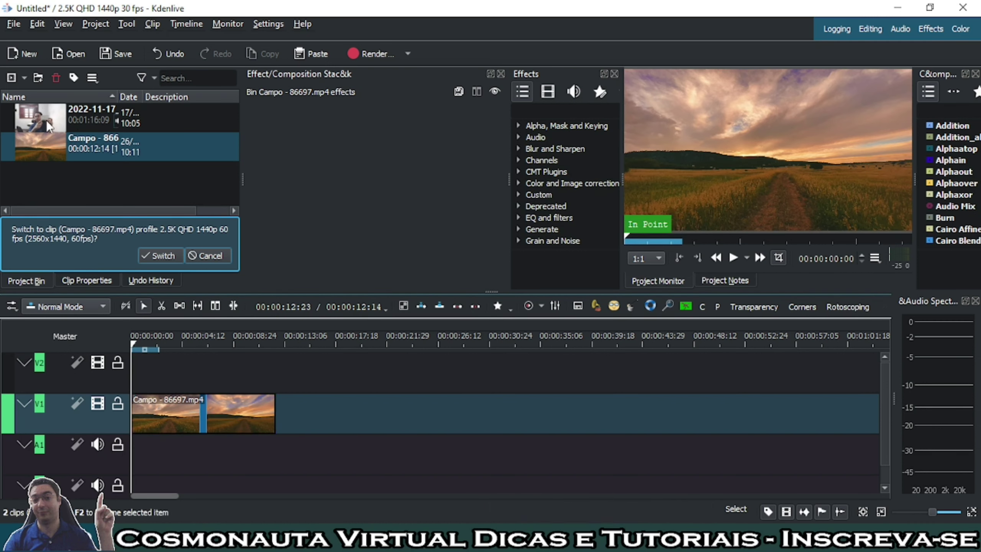
pyautogui.moveTo(41, 119); pyautogui.dragTo(299, 364)
pyautogui.moveTo(457, 363); pyautogui.dragTo(297, 369)
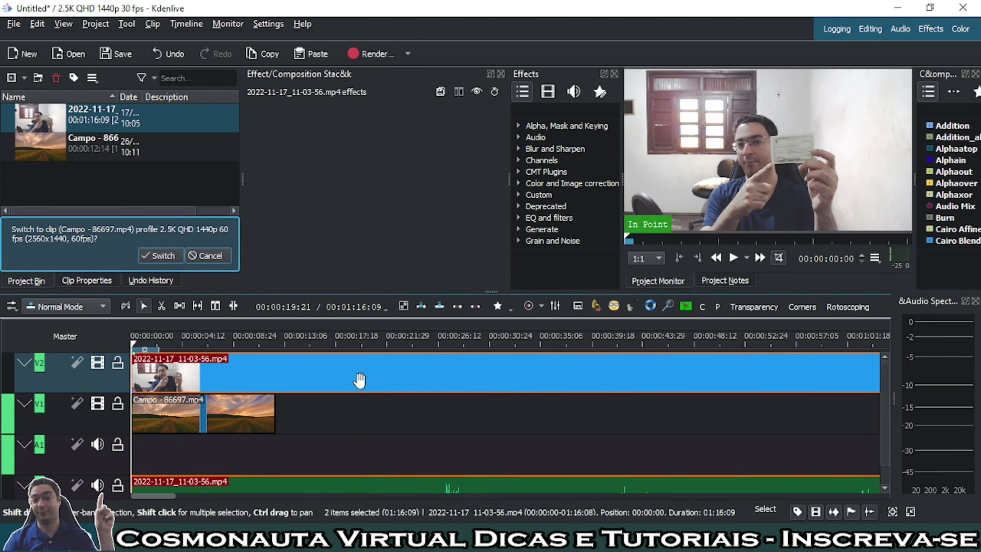
# Step: Ungroup the 2022-11-17_11-03-56.mp4 clip and delete its audio part from track A2
pyautogui.rightClick(307, 366)
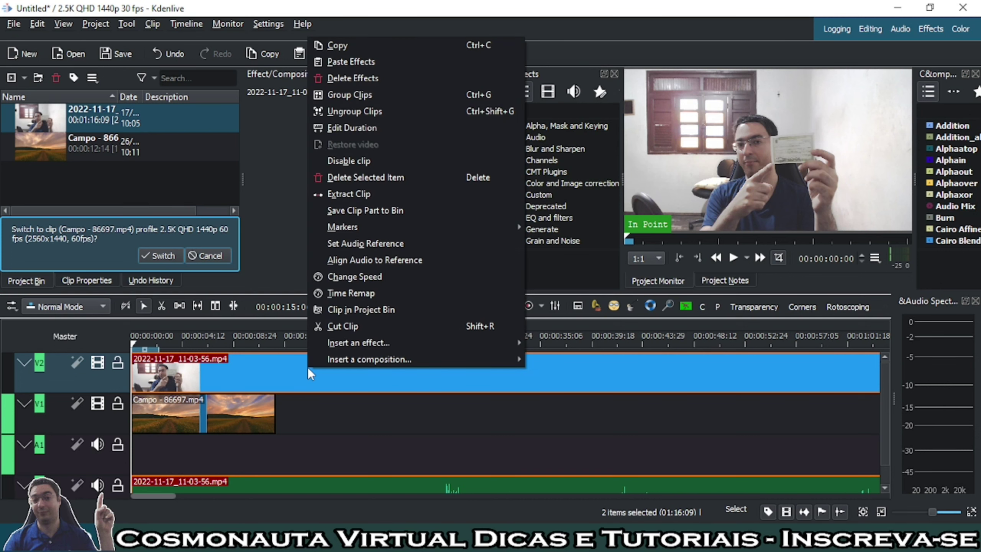
pyautogui.click(360, 111)
pyautogui.scroll(-1, 254, 473)
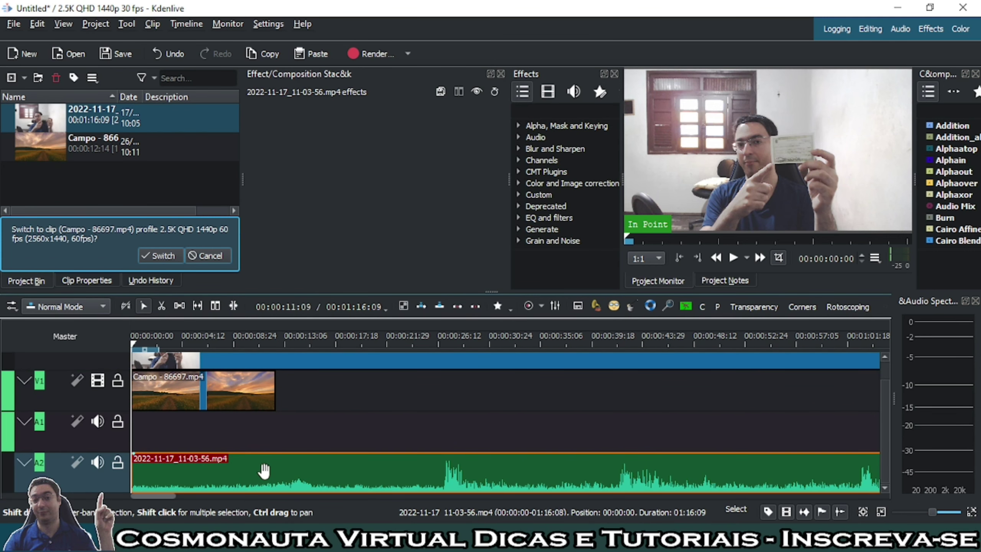
pyautogui.press('Delete')
pyautogui.scroll(1, 881, 435)
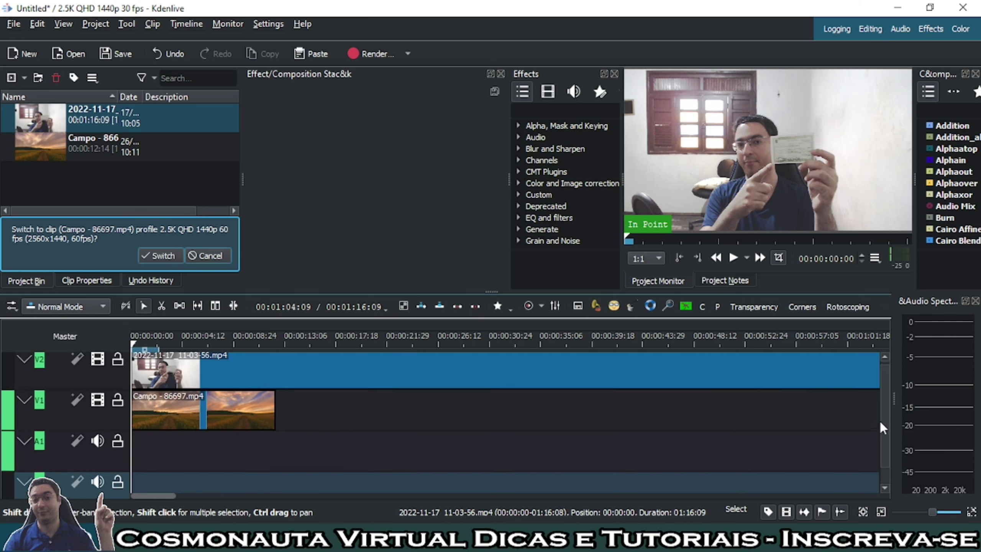
pyautogui.scroll(1, 880, 423)
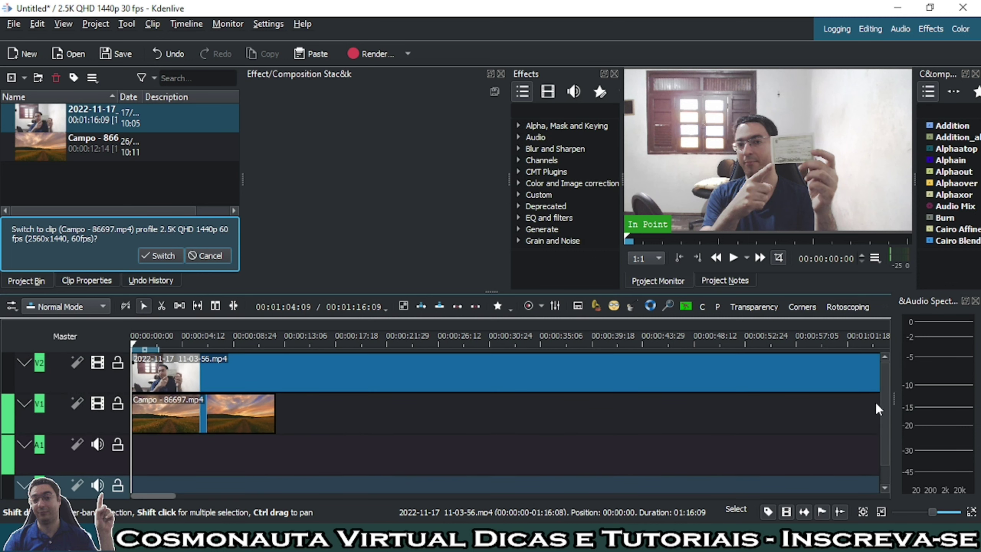
# Step: Cut the V2 clip at the end of the Campo clip, at 00:00:12:14, and delete the remainder
pyautogui.click(236, 350)
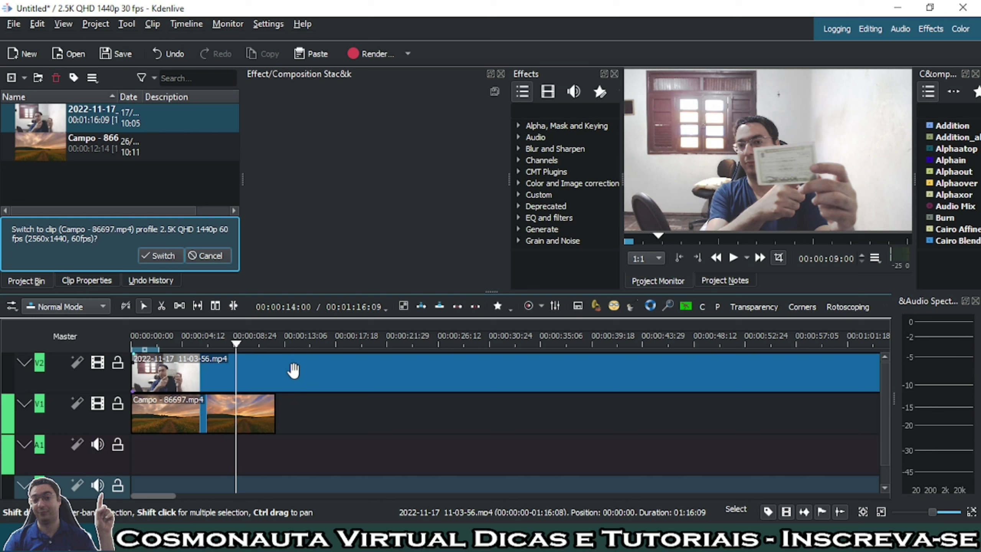
pyautogui.click(274, 417)
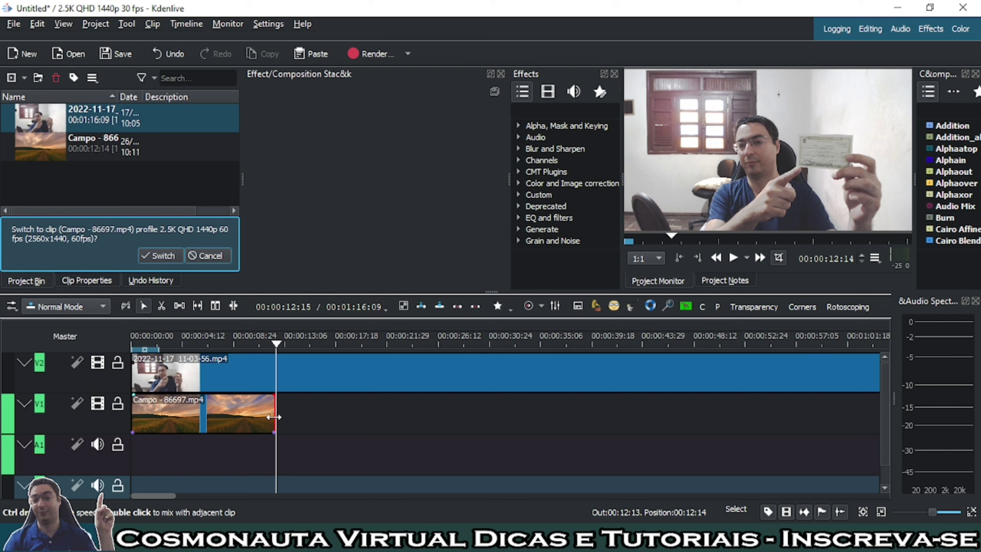
pyautogui.press('End')
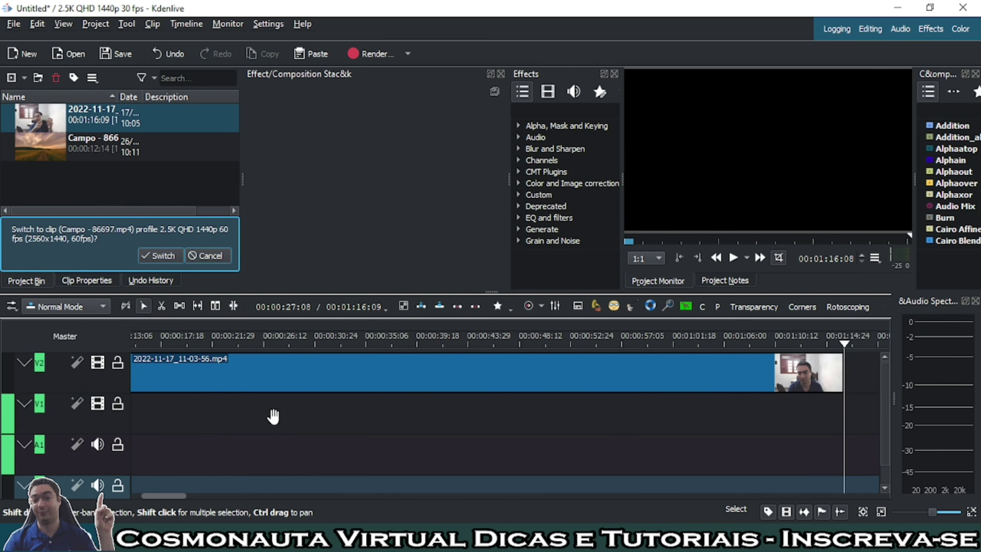
pyautogui.hotkey('alt', 'Left')
pyautogui.click(199, 374)
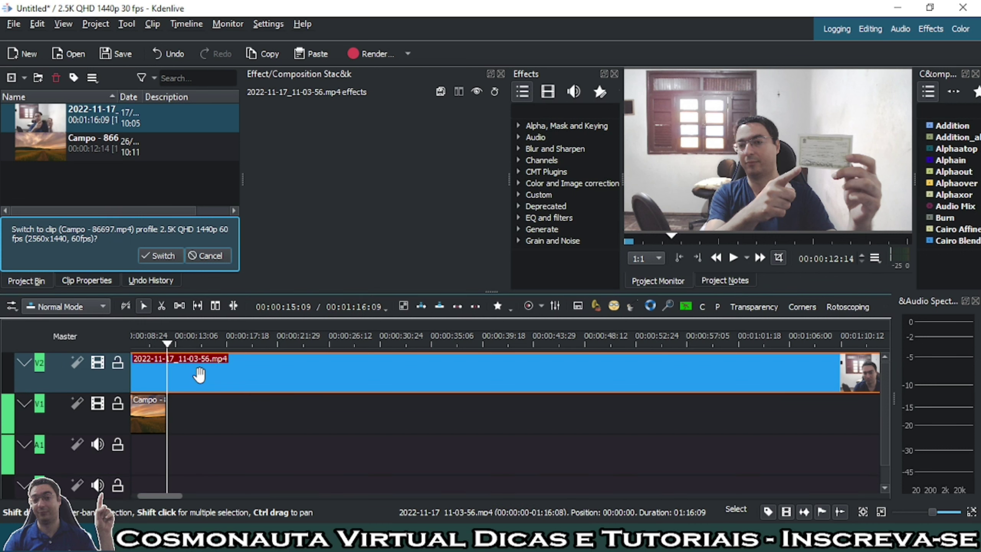
pyautogui.hotkey('shift', 'r')
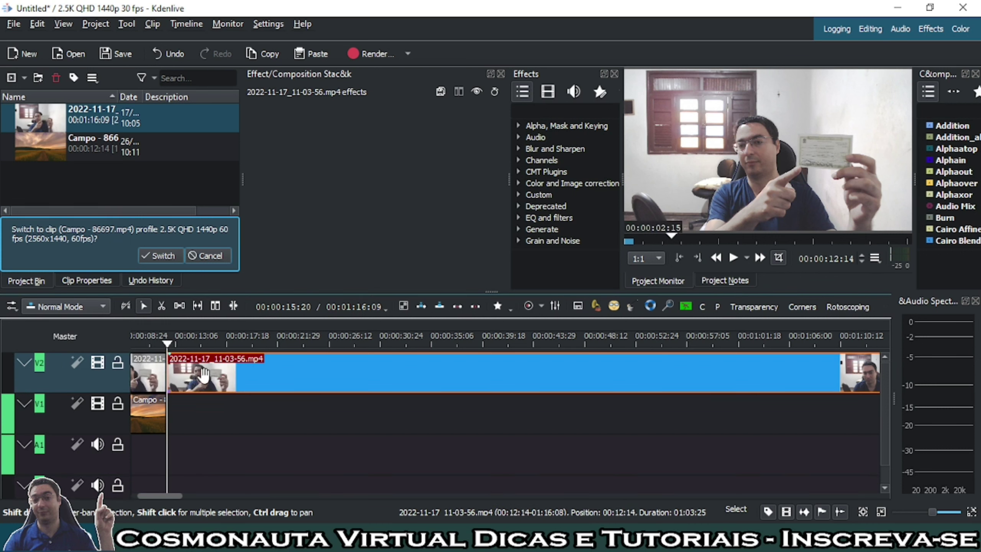
pyautogui.press('Delete')
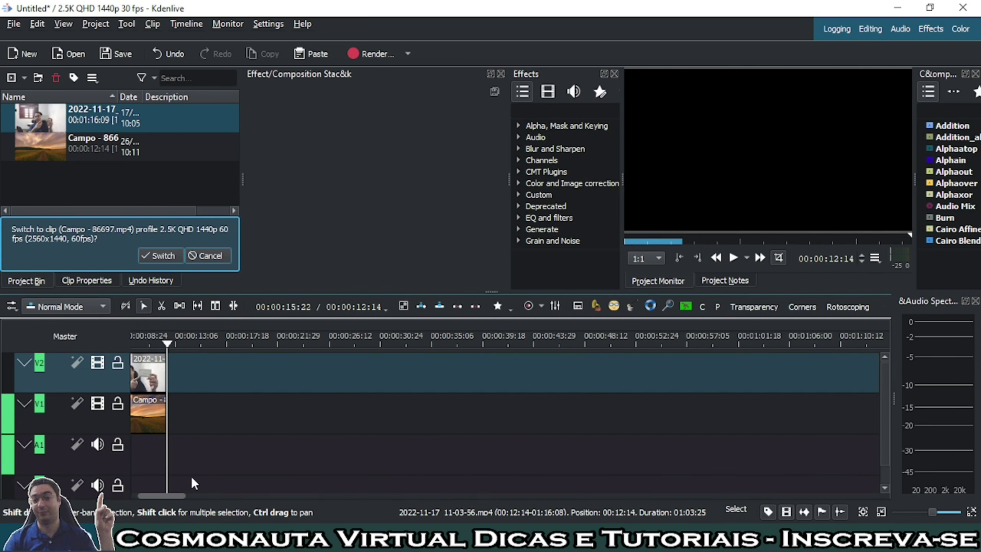
# Step: Select the trimmed clip on V2 and position the playhead at about 00:00:10:20
pyautogui.moveTo(159, 498); pyautogui.dragTo(152, 497)
pyautogui.click(179, 388)
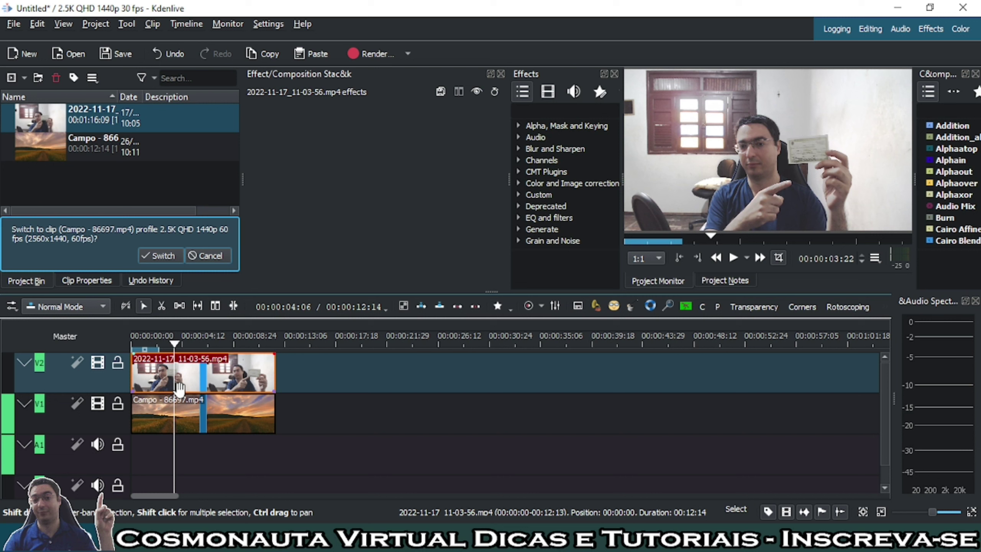
pyautogui.click(211, 343)
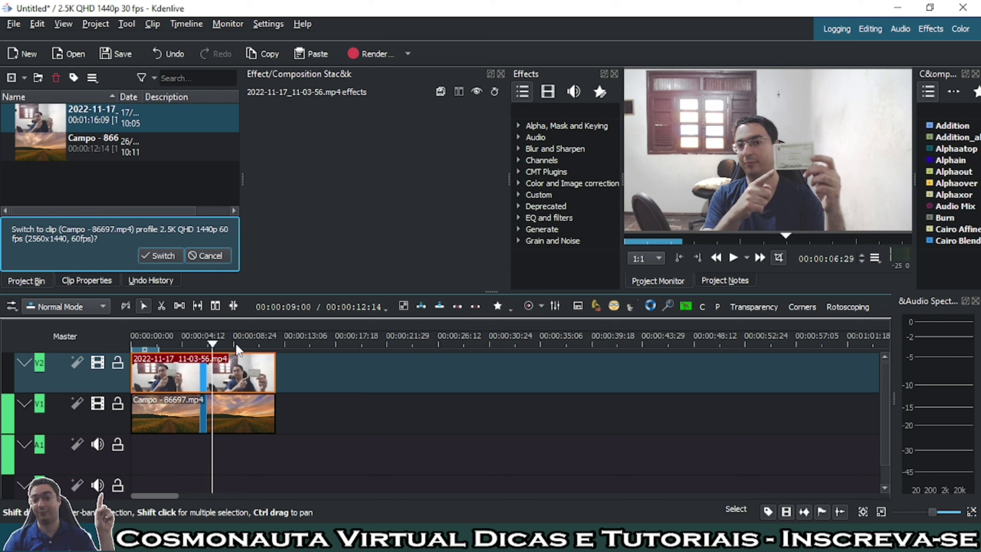
pyautogui.click(230, 340)
pyautogui.click(242, 342)
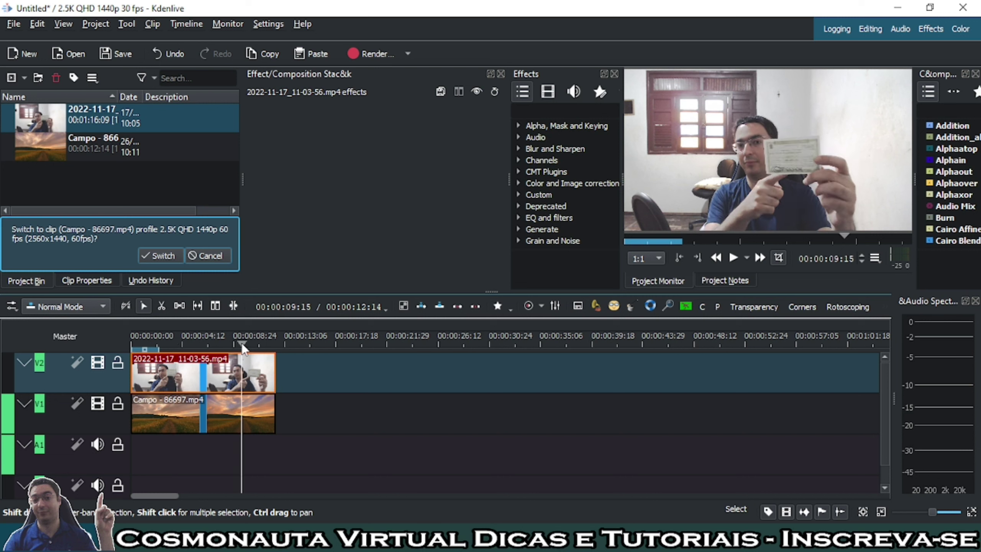
pyautogui.click(254, 343)
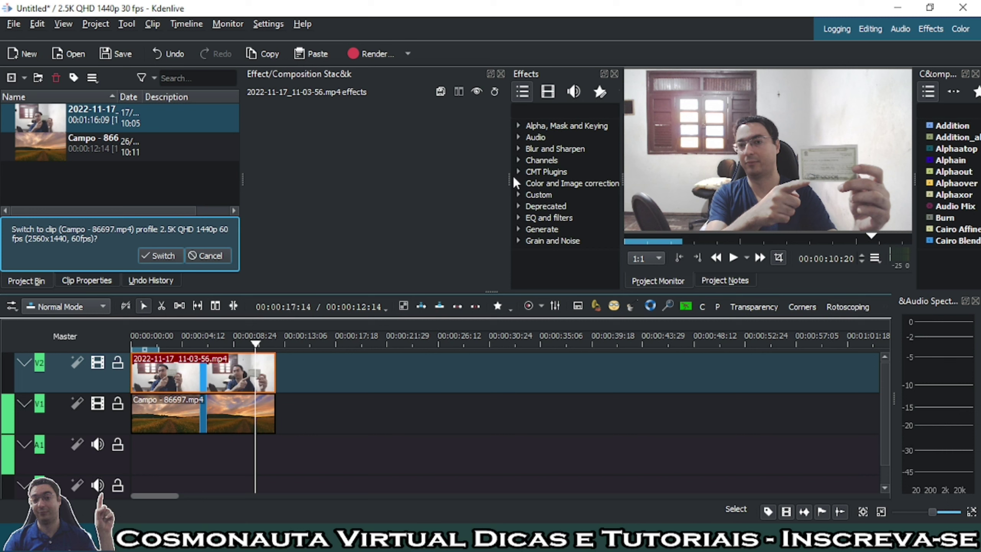
# Step: Widen the effects list area, then hide the effects list and show it again
pyautogui.moveTo(509, 179); pyautogui.dragTo(478, 178)
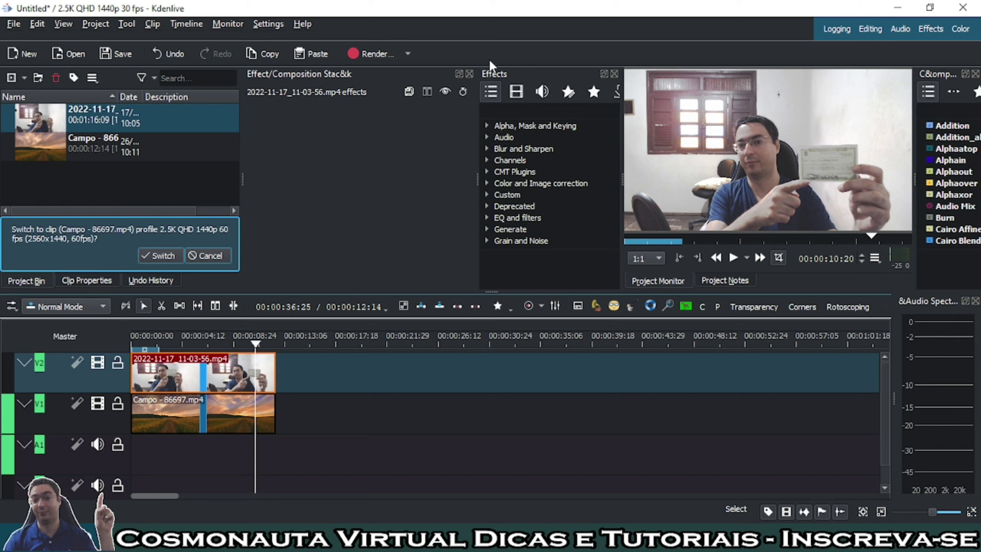
pyautogui.click(62, 25)
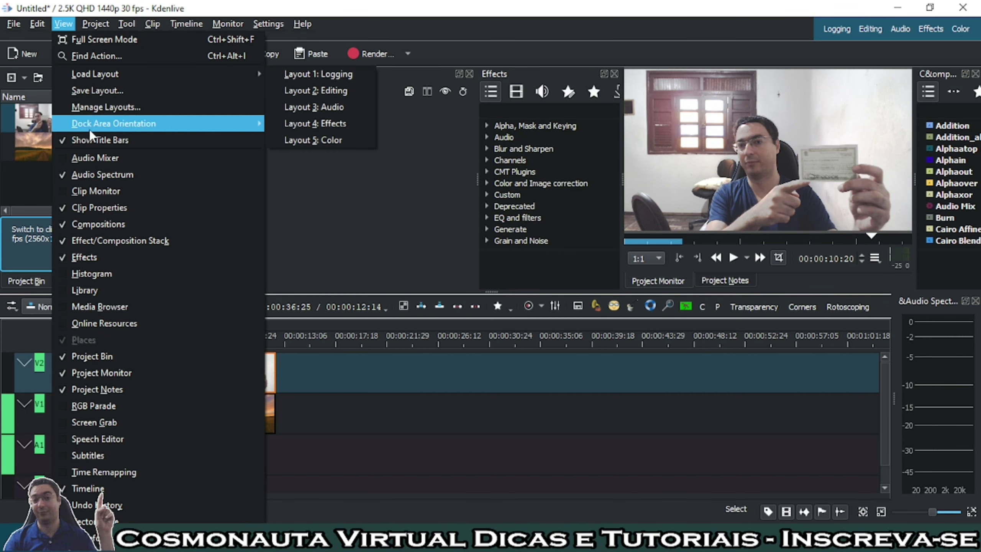
pyautogui.click(66, 258)
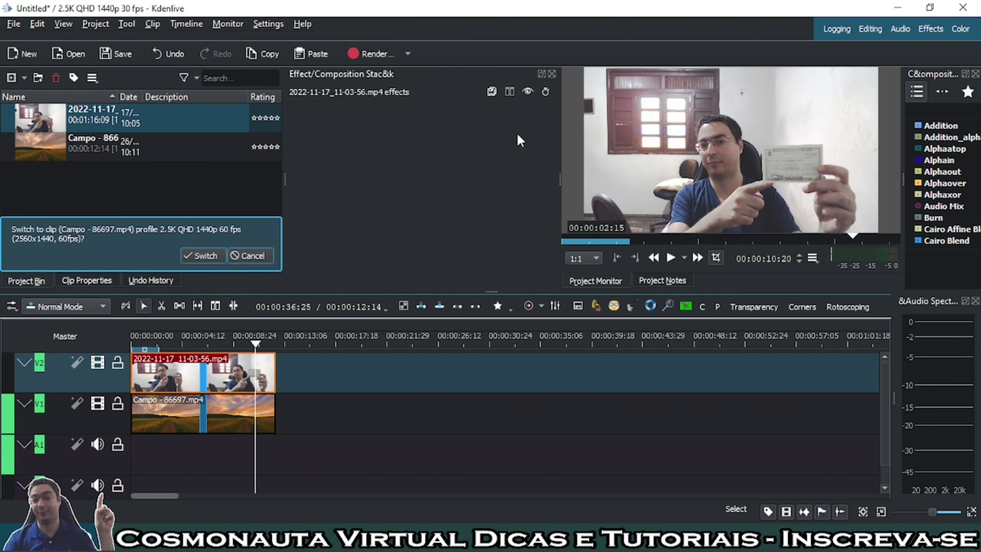
pyautogui.click(67, 25)
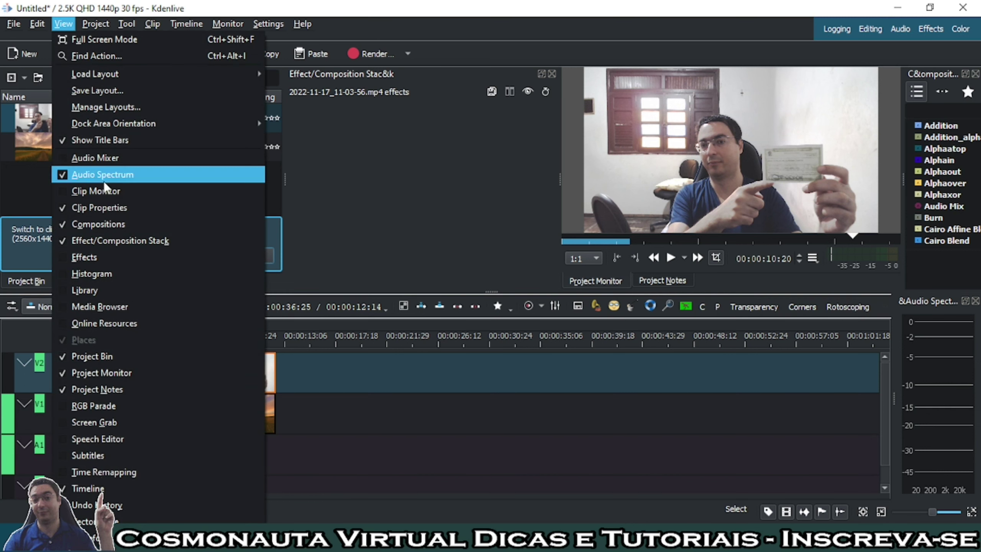
pyautogui.click(68, 257)
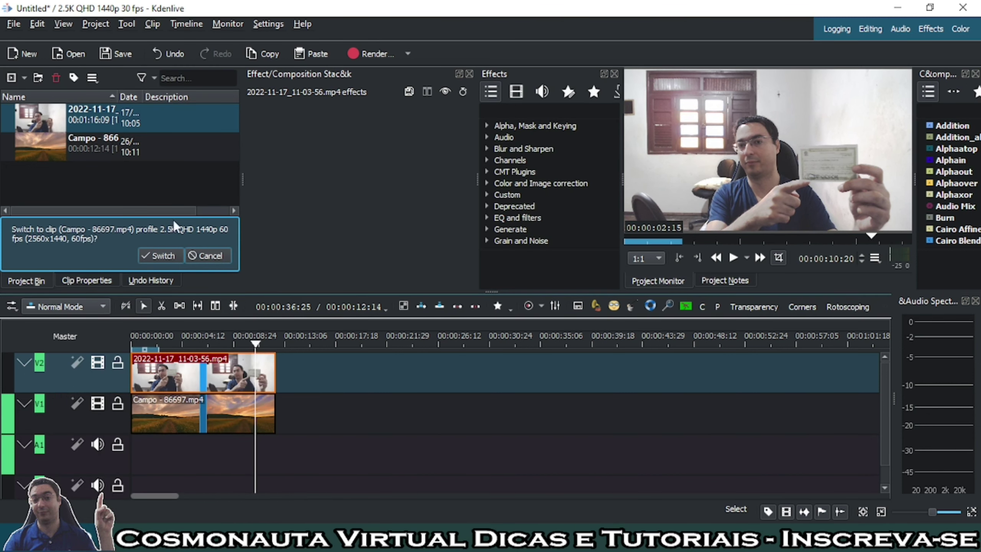
# Step: Apply the Crop by padding video effect from the Transform, Distort and Perspective category to the V2 clip
pyautogui.click(518, 93)
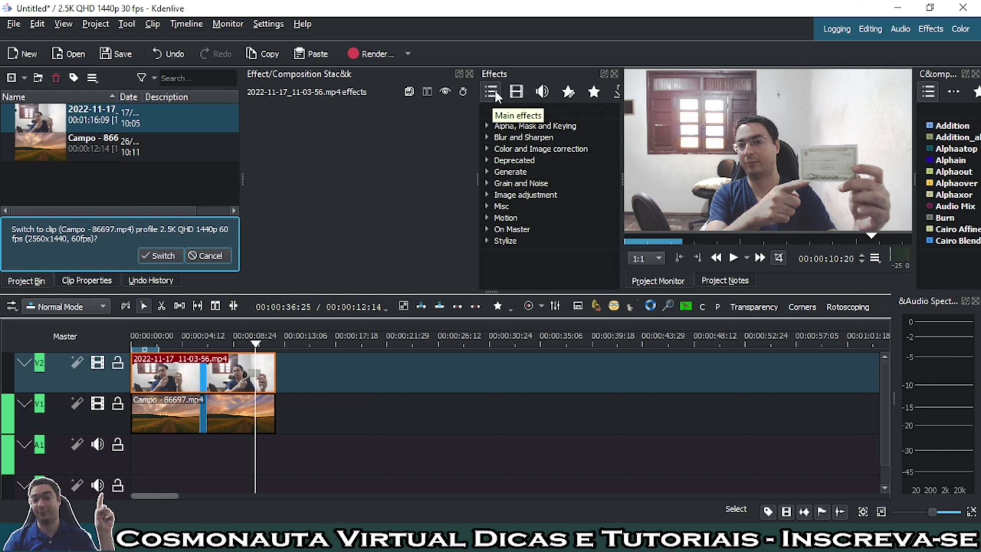
pyautogui.click(516, 94)
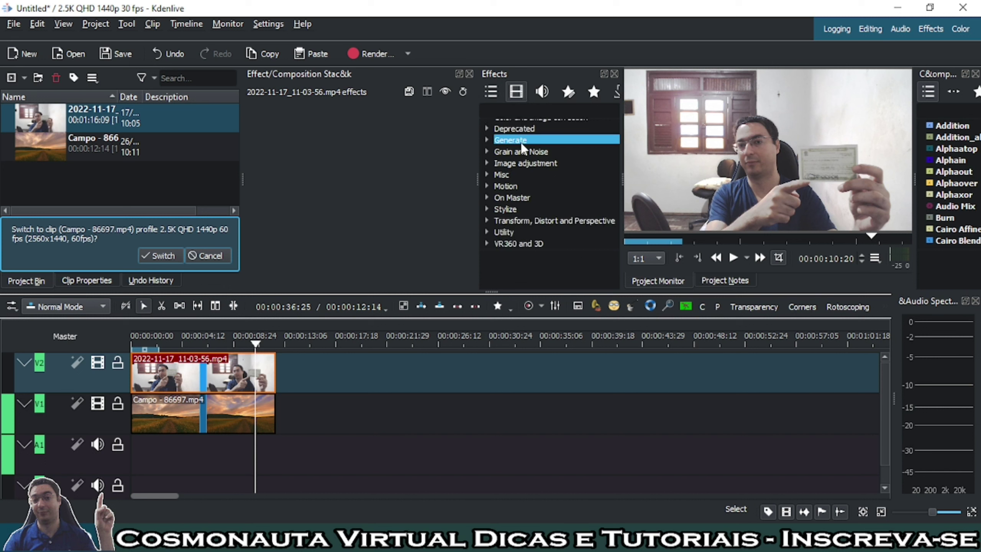
pyautogui.scroll(1, 509, 135)
pyautogui.scroll(-1, 506, 141)
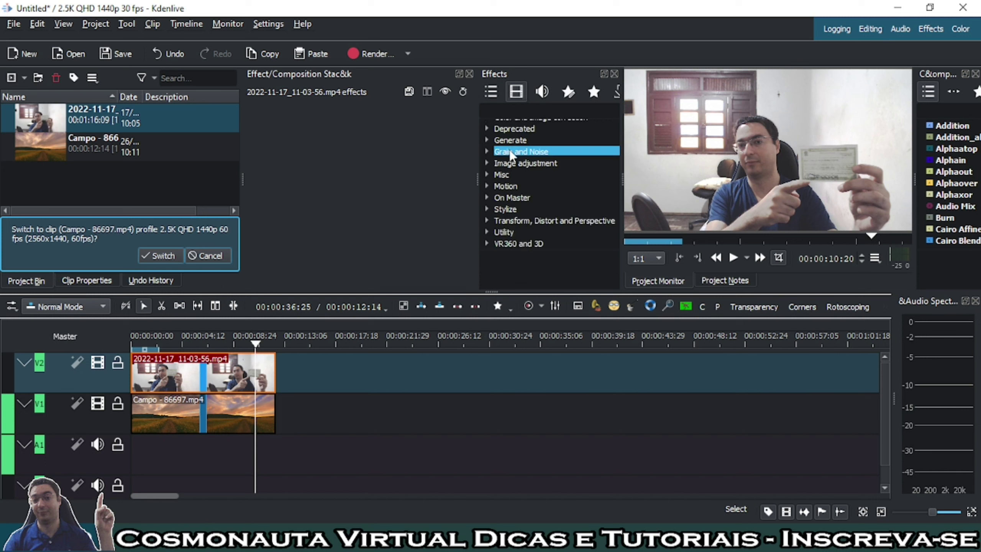
pyautogui.click(585, 221)
pyautogui.scroll(-4, 542, 179)
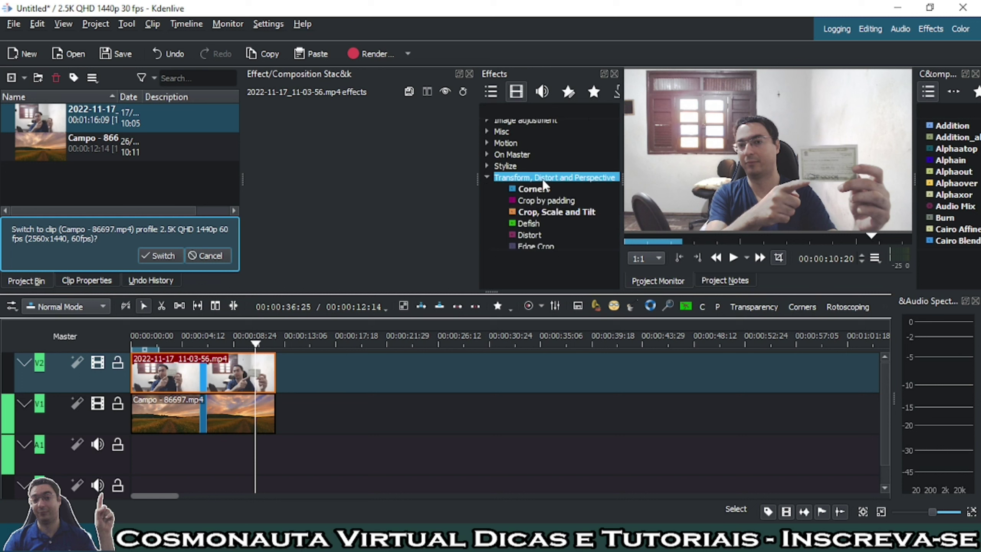
pyautogui.scroll(3, 547, 178)
pyautogui.click(567, 189)
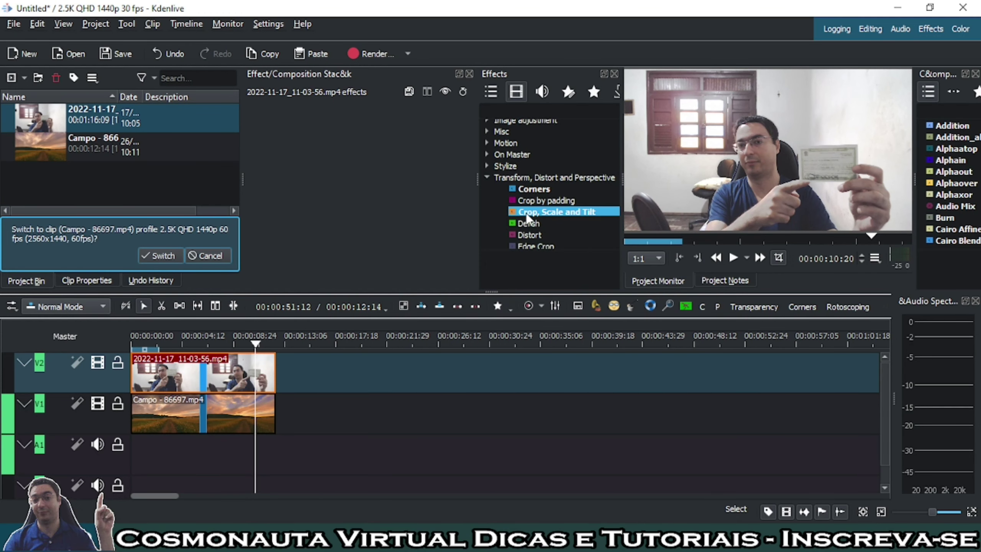
pyautogui.click(536, 201)
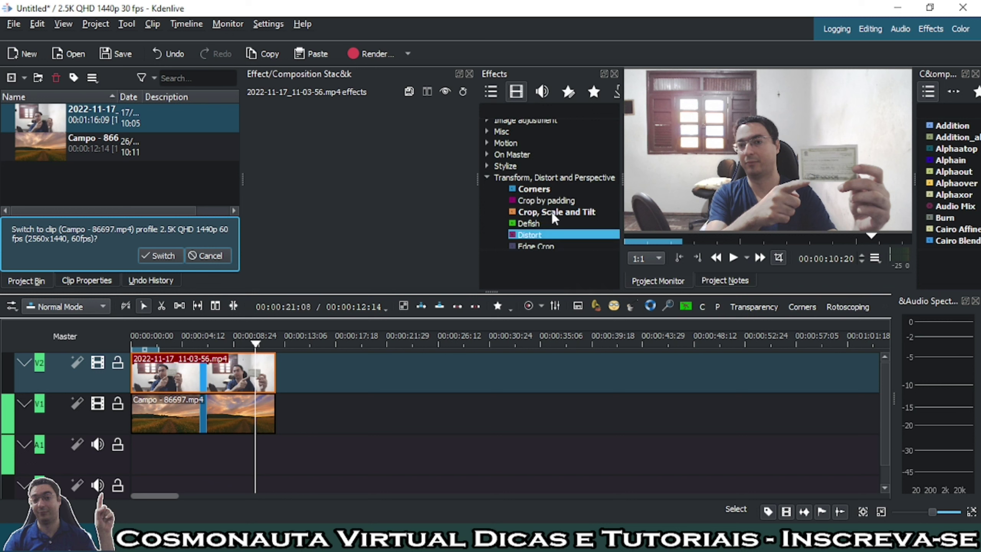
pyautogui.click(545, 200)
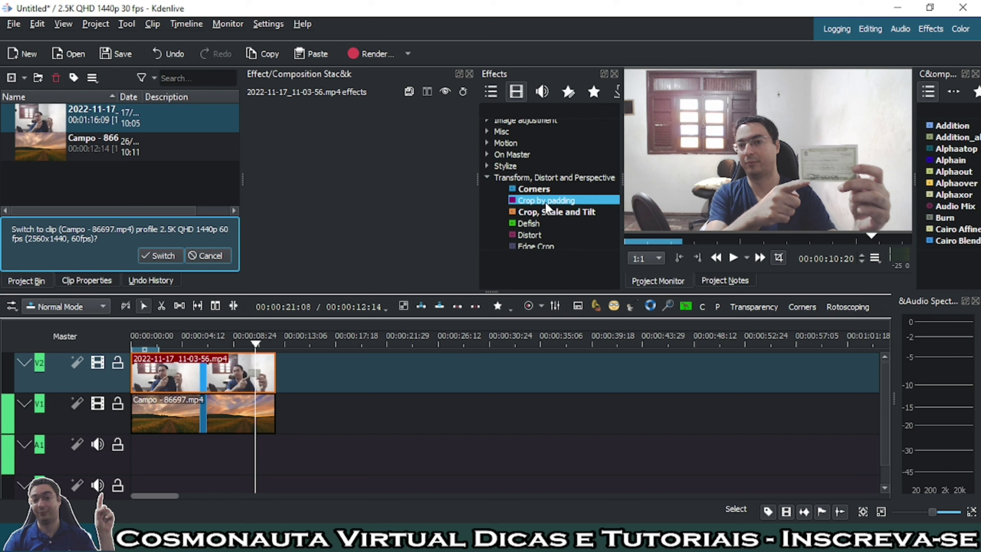
pyautogui.doubleClick(546, 201)
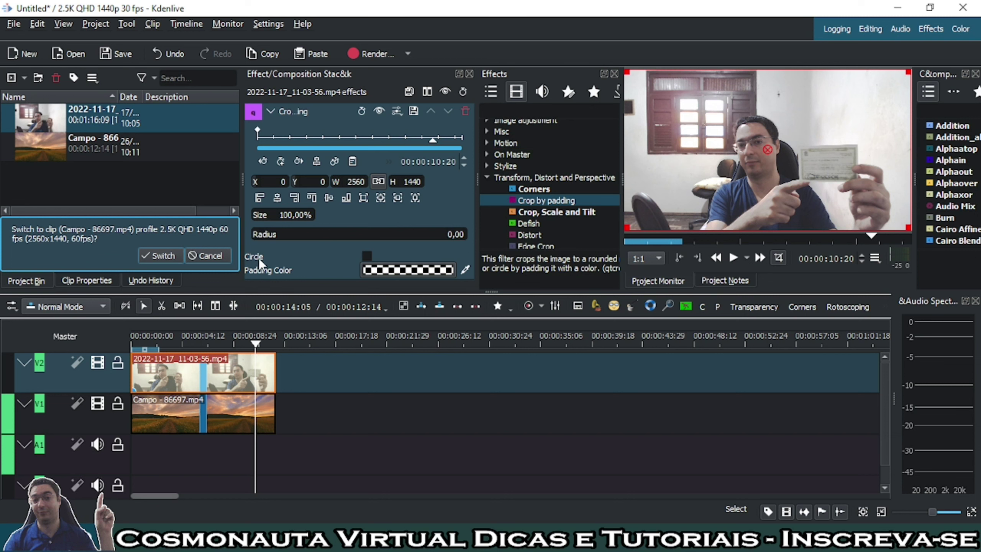
# Step: Make the Crop by padding shape a circle with radius 0,44 and reposition its frame to about X -2, Y 18
pyautogui.click(367, 256)
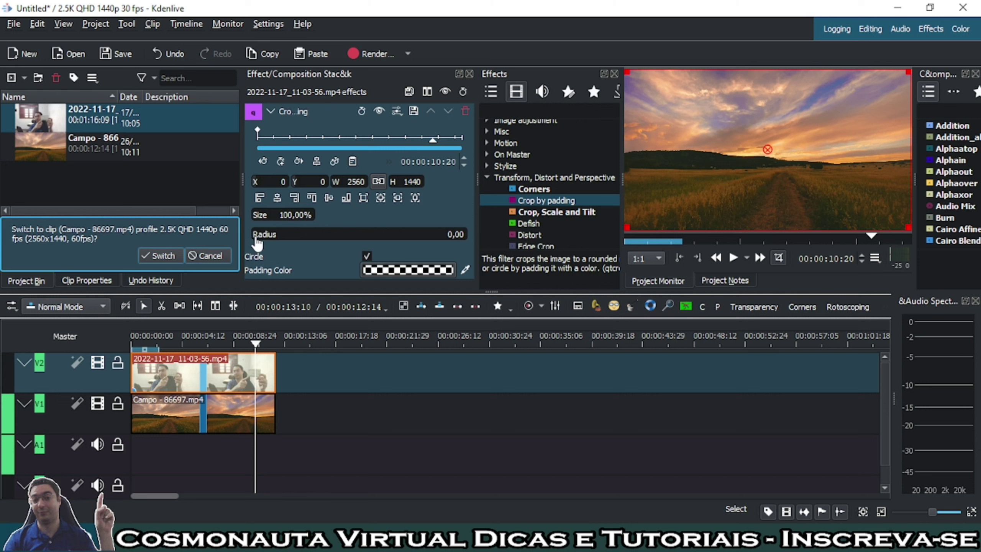
pyautogui.moveTo(258, 242); pyautogui.dragTo(336, 239)
pyautogui.moveTo(773, 149); pyautogui.dragTo(871, 162)
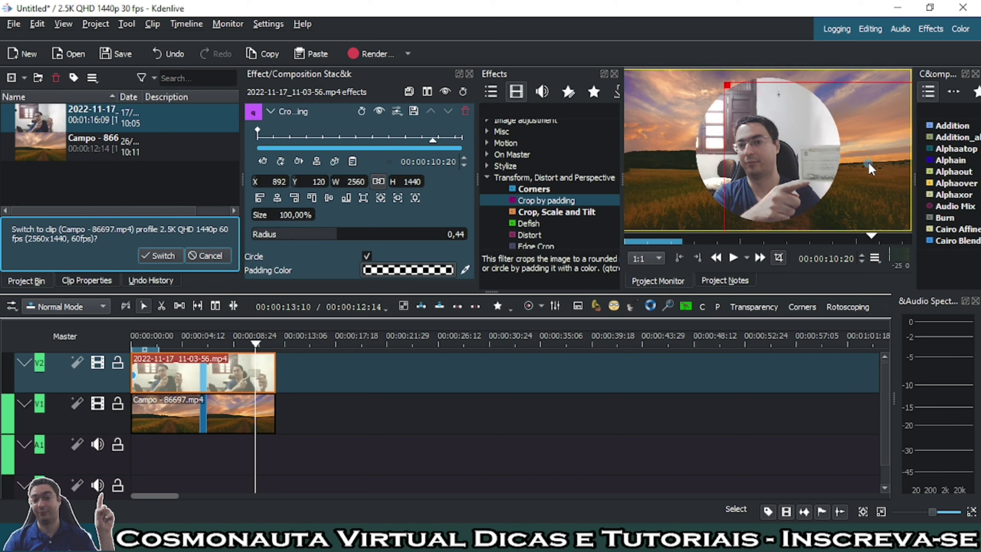
pyautogui.moveTo(869, 163); pyautogui.dragTo(767, 152)
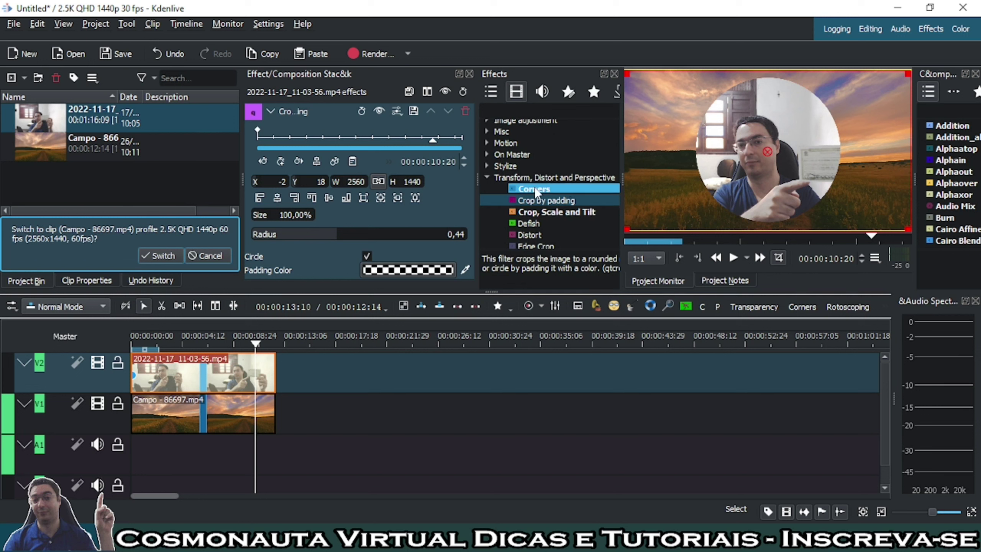
# Step: Add the Transform effect to the V2 clip and slightly widen the project monitor area
pyautogui.scroll(-3, 561, 189)
pyautogui.scroll(-5, 560, 185)
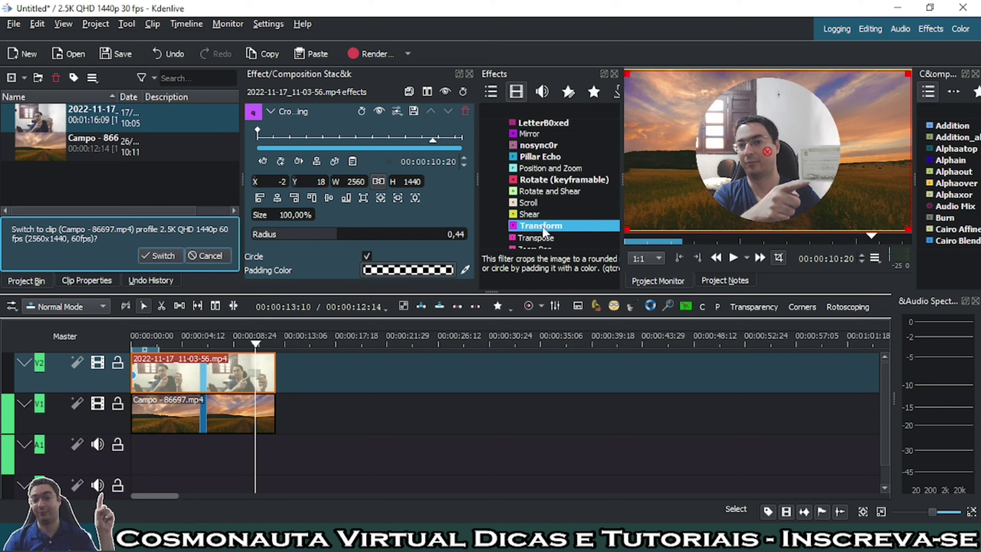
pyautogui.doubleClick(544, 227)
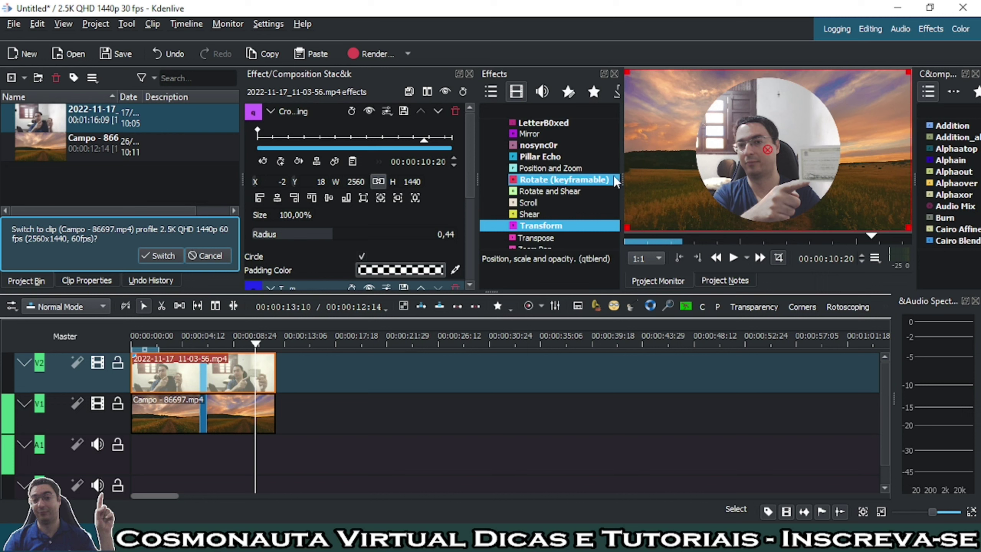
pyautogui.moveTo(614, 180); pyautogui.dragTo(601, 180)
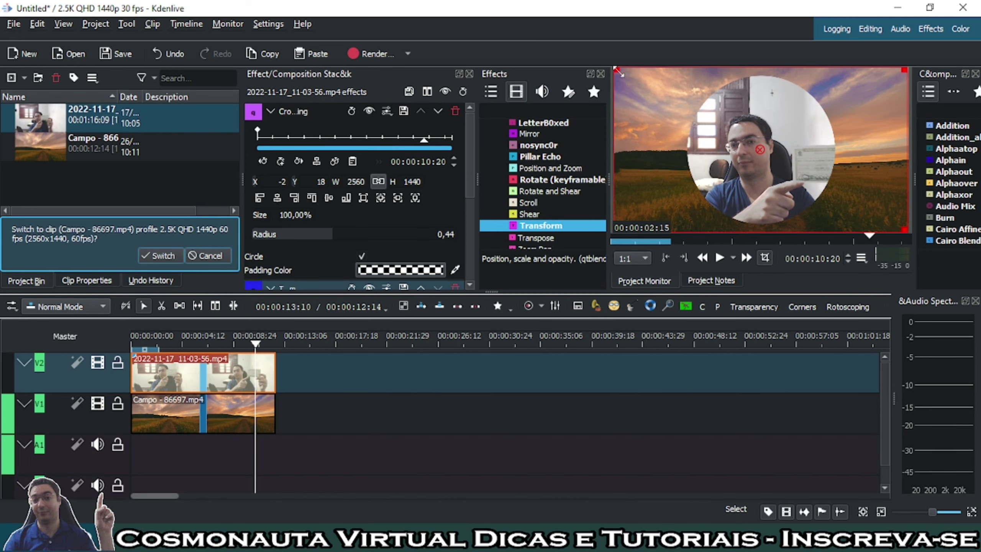
# Step: Scale down the circular webcam overlay, move it to the upper-right corner of the frame and enlarge it slightly there
pyautogui.moveTo(620, 70); pyautogui.dragTo(784, 146)
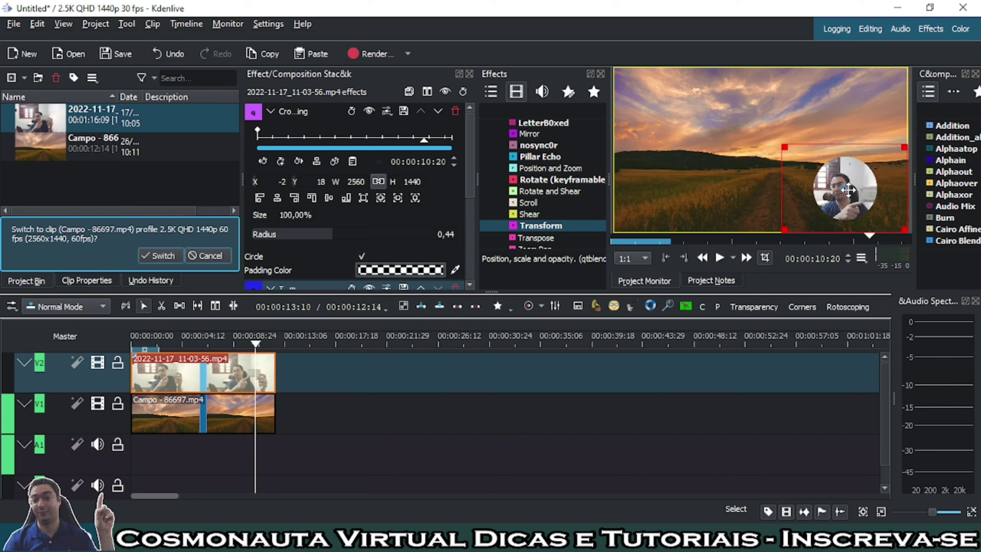
pyautogui.moveTo(846, 189)
pyautogui.mouseDown()
pyautogui.moveTo(878, 197)
pyautogui.moveTo(861, 189)
pyautogui.mouseUp()
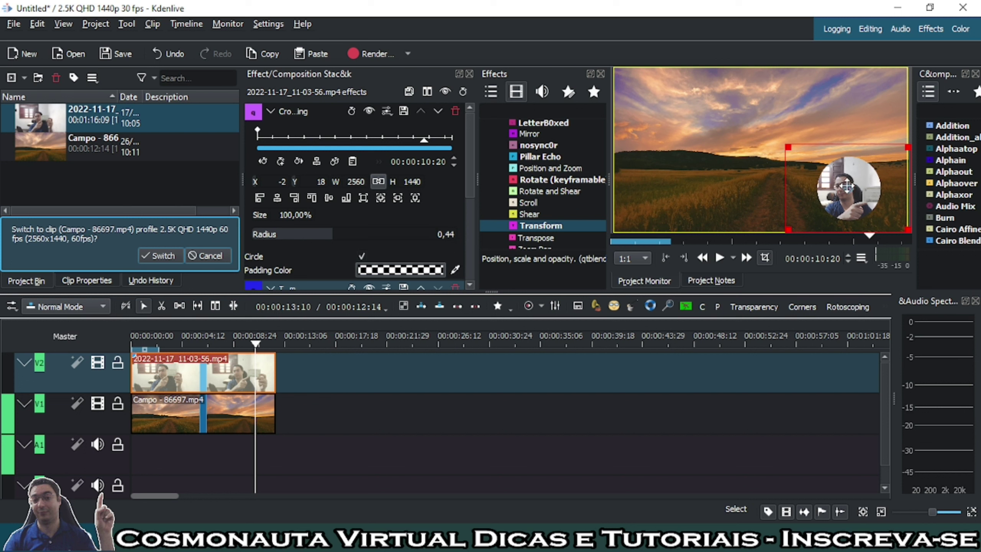
pyautogui.moveTo(847, 186); pyautogui.dragTo(658, 195)
pyautogui.moveTo(729, 169); pyautogui.dragTo(862, 108)
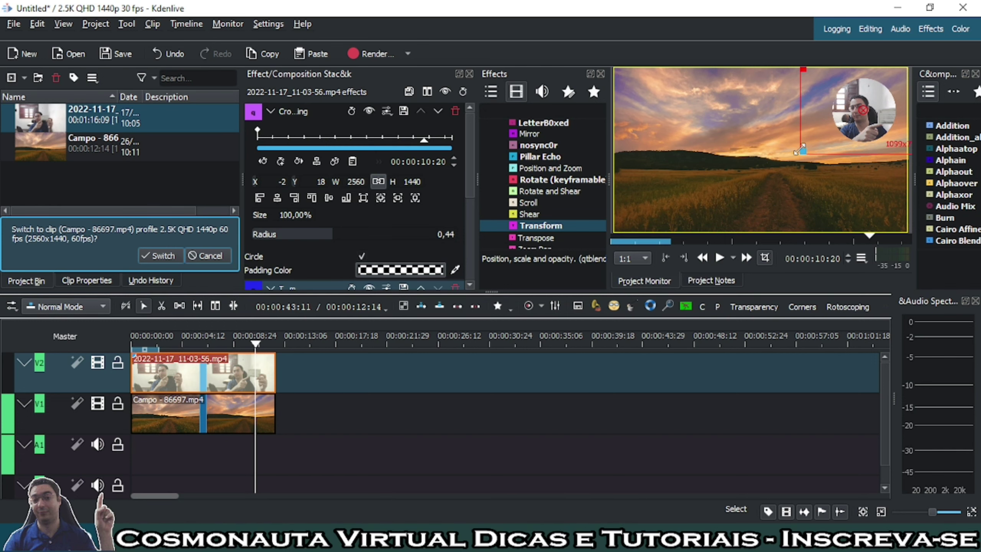
pyautogui.moveTo(799, 150); pyautogui.dragTo(758, 167)
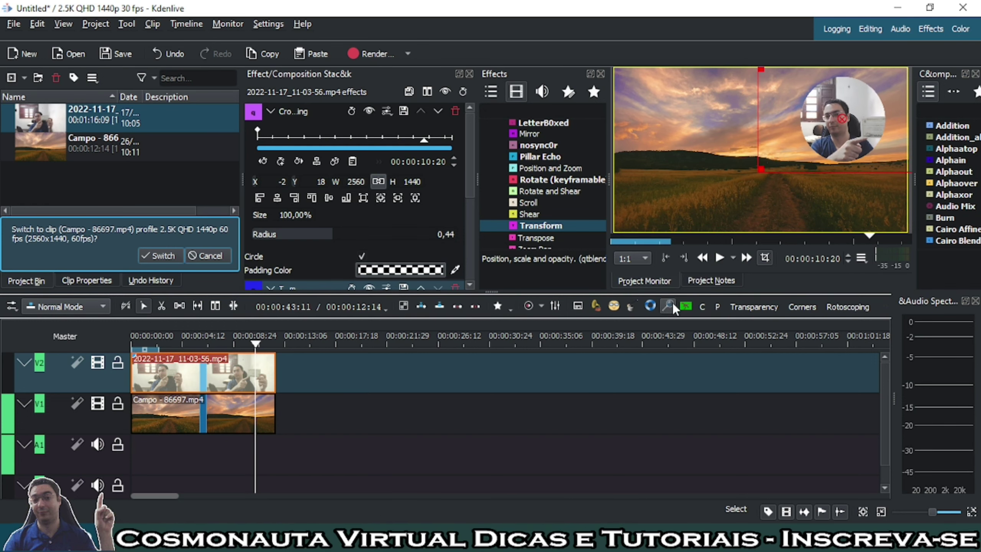